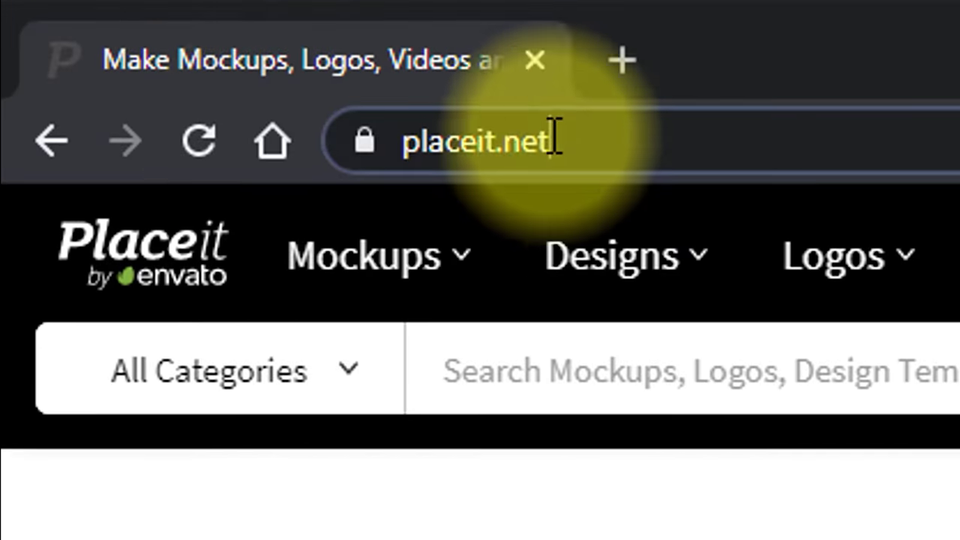
- Go to YouTube Templates from the Designs menu in Placeit's top navigation
{"action": "left_click_drag", "start_coordinate": [91, 24], "coordinate": [42, 23]}
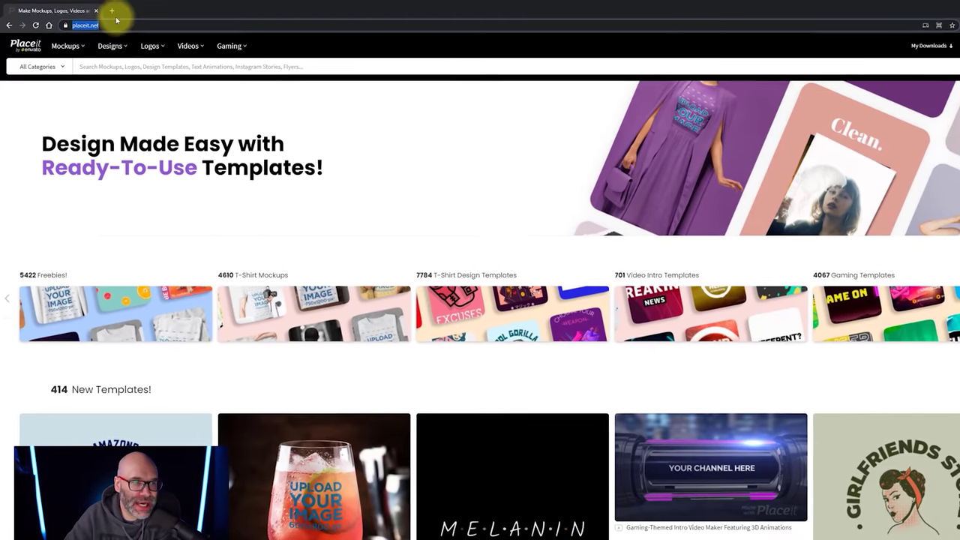
{"action": "mouse_move", "coordinate": [104, 43]}
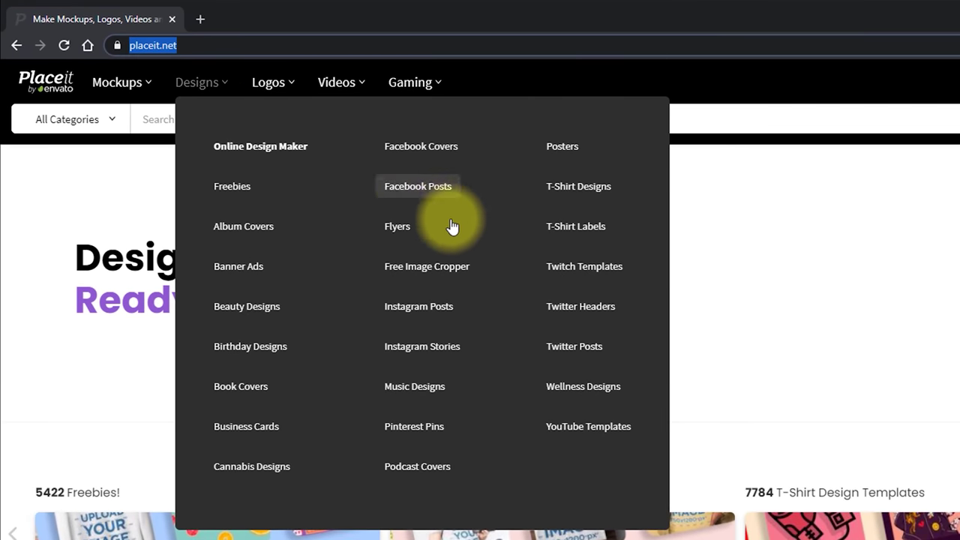
{"action": "left_click", "coordinate": [572, 433]}
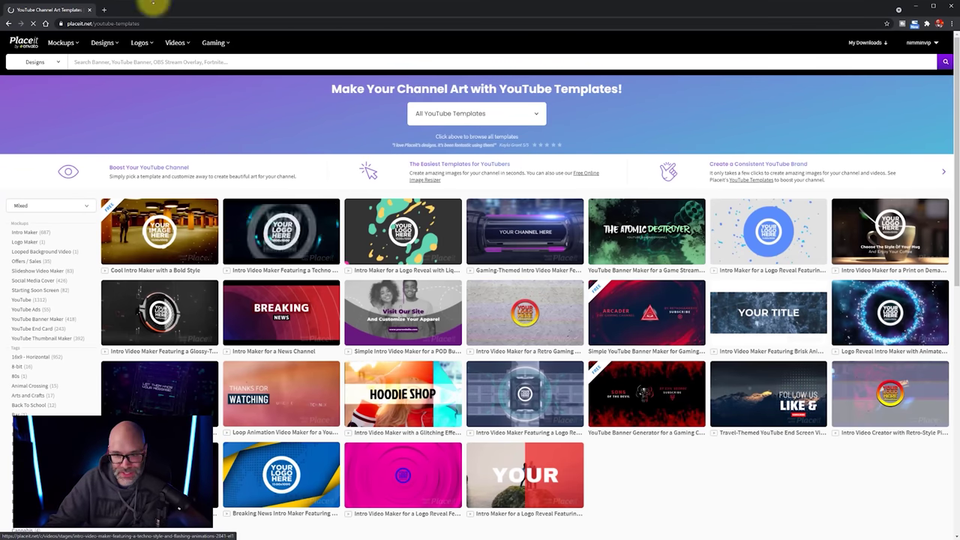
- Tick the YouTube Banner Maker filter so only channel banner designs are listed
{"action": "scroll", "coordinate": [231, 328], "scroll_direction": "down", "scroll_amount": 4}
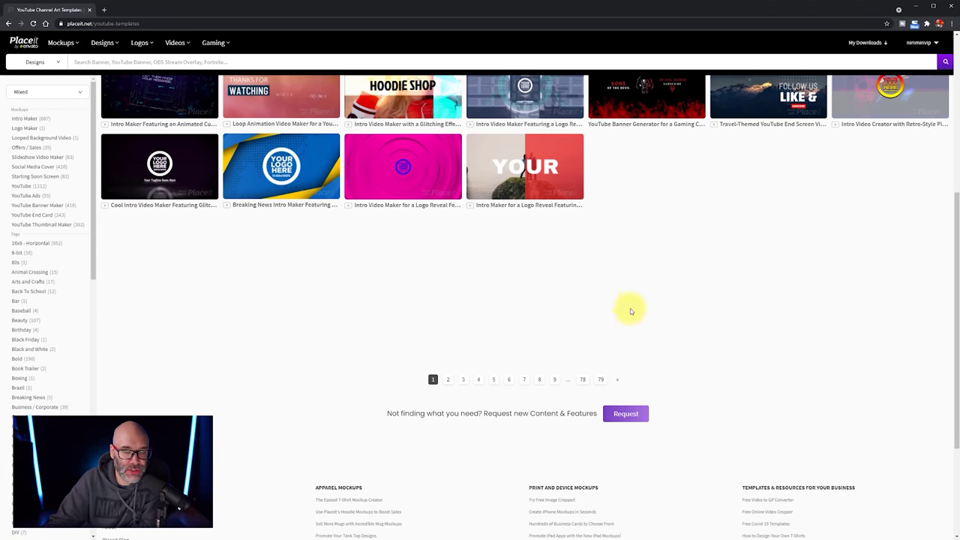
{"action": "scroll", "coordinate": [630, 312], "scroll_direction": "up", "scroll_amount": 3}
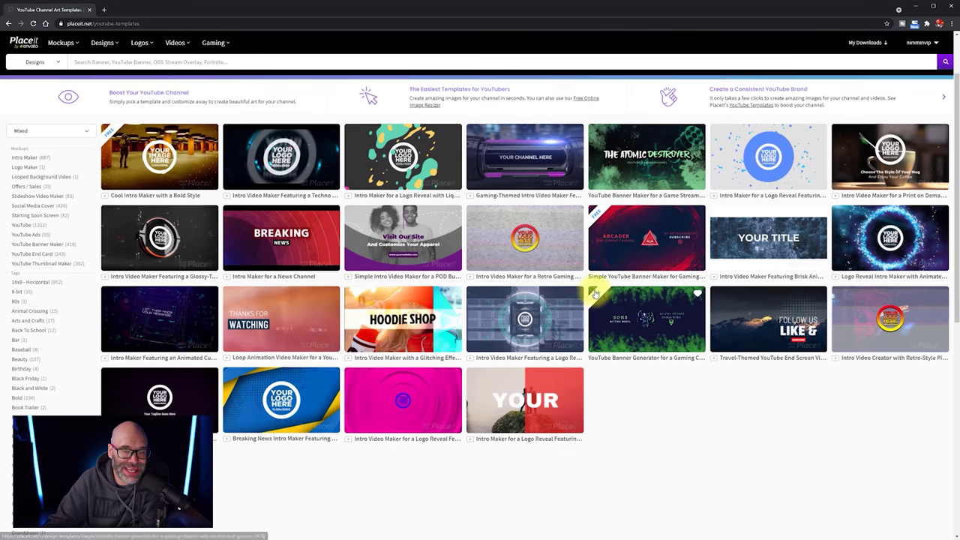
{"action": "scroll", "coordinate": [595, 293], "scroll_direction": "up", "scroll_amount": 1}
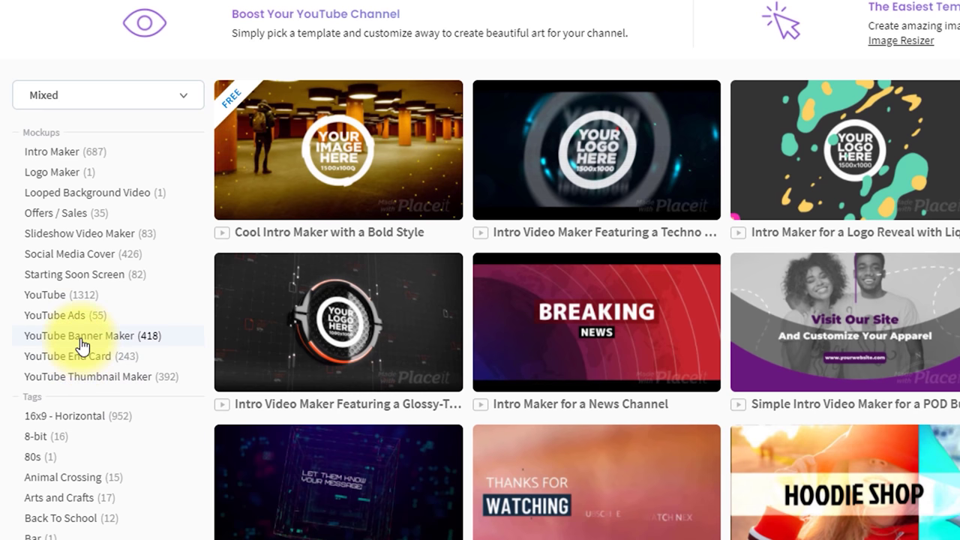
{"action": "left_click", "coordinate": [155, 346]}
- Open the neon 'Gaming Challenge – Best Video Games of All Time' banner template in the editor
{"action": "scroll", "coordinate": [282, 435], "scroll_direction": "down", "scroll_amount": 1}
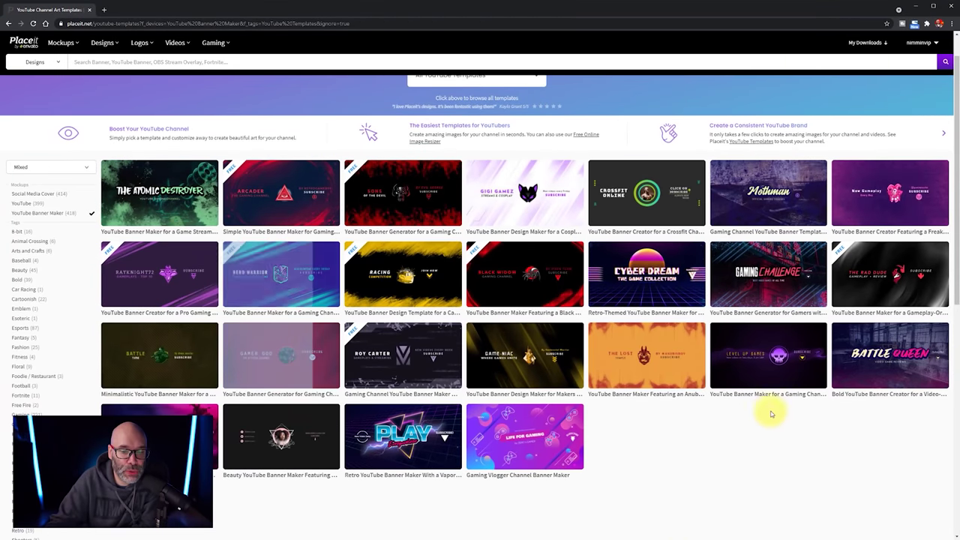
{"action": "scroll", "coordinate": [667, 395], "scroll_direction": "down", "scroll_amount": 3}
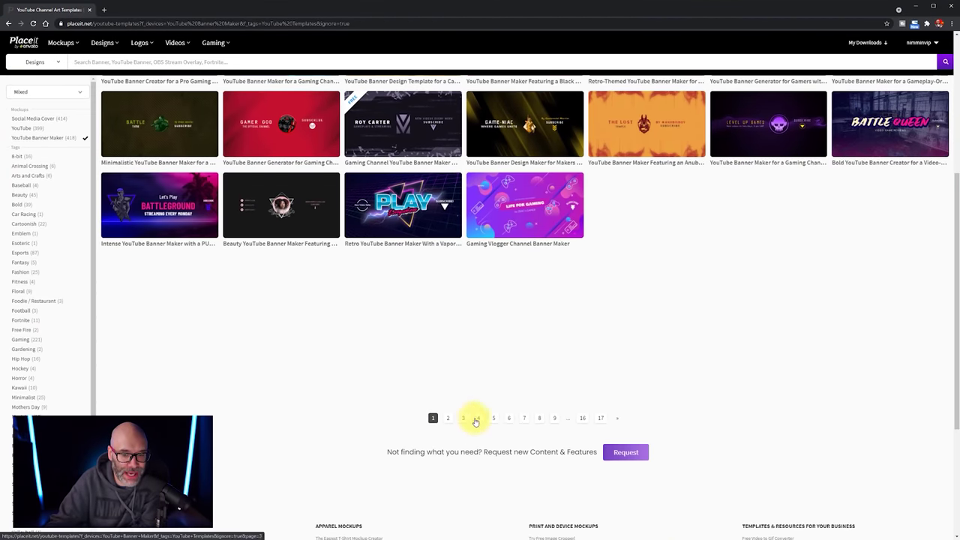
{"action": "scroll", "coordinate": [686, 375], "scroll_direction": "up", "scroll_amount": 3}
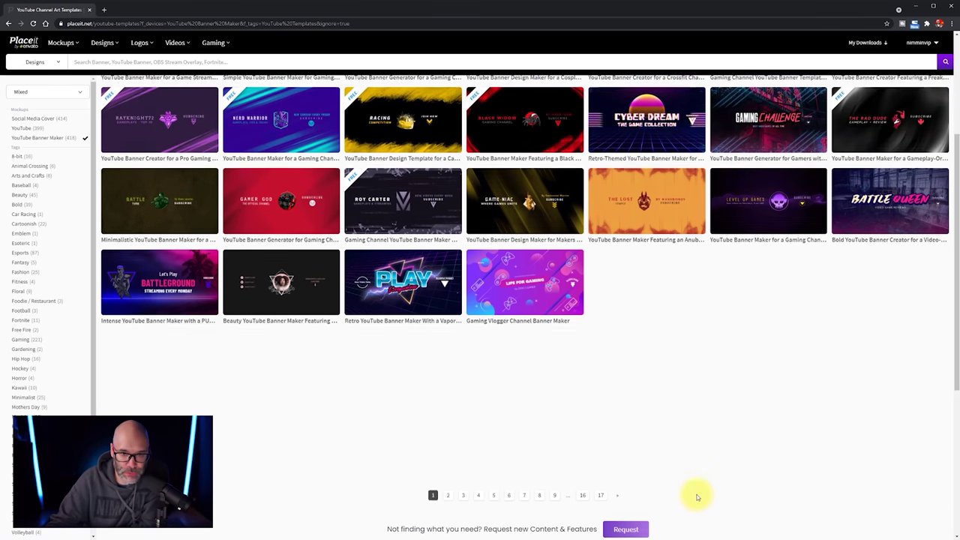
{"action": "scroll", "coordinate": [703, 493], "scroll_direction": "up", "scroll_amount": 1}
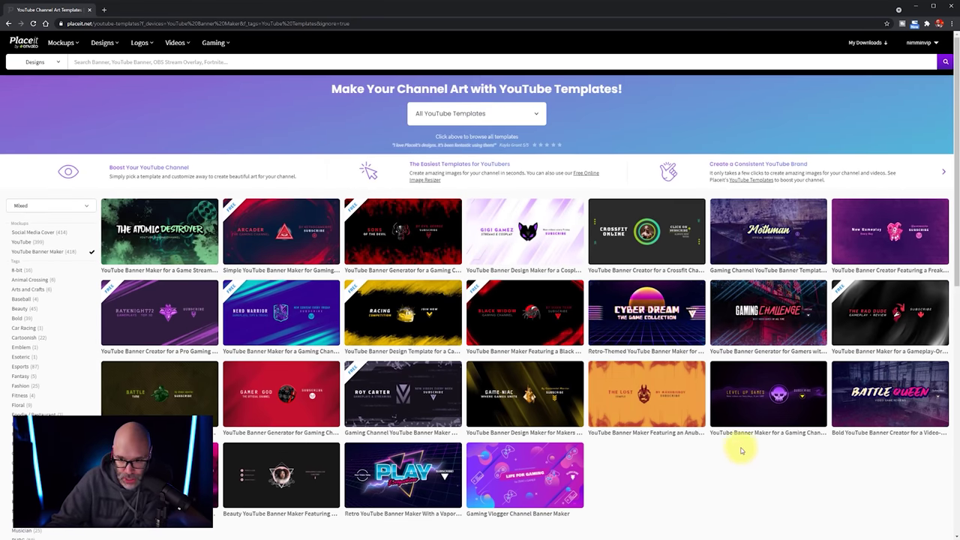
{"action": "scroll", "coordinate": [741, 451], "scroll_direction": "down", "scroll_amount": 1}
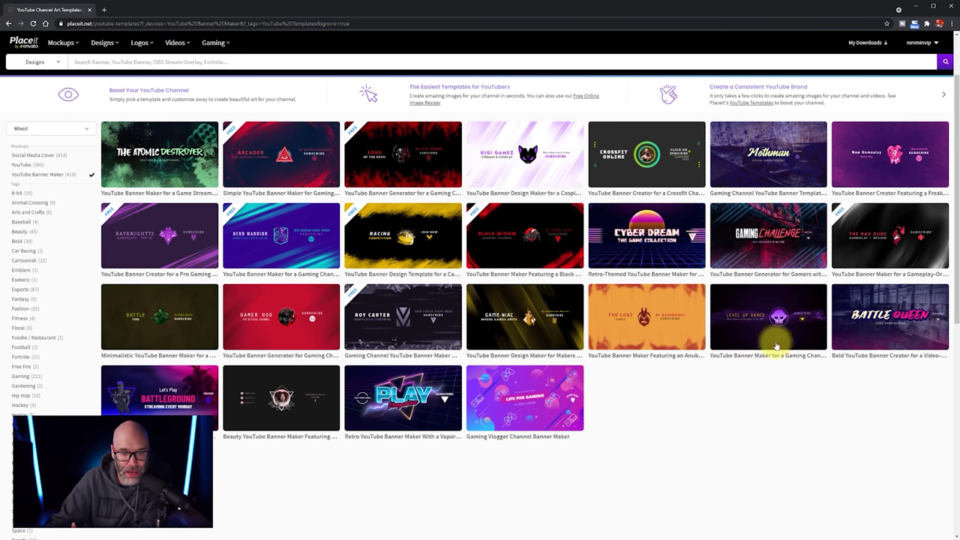
{"action": "left_click", "coordinate": [772, 250]}
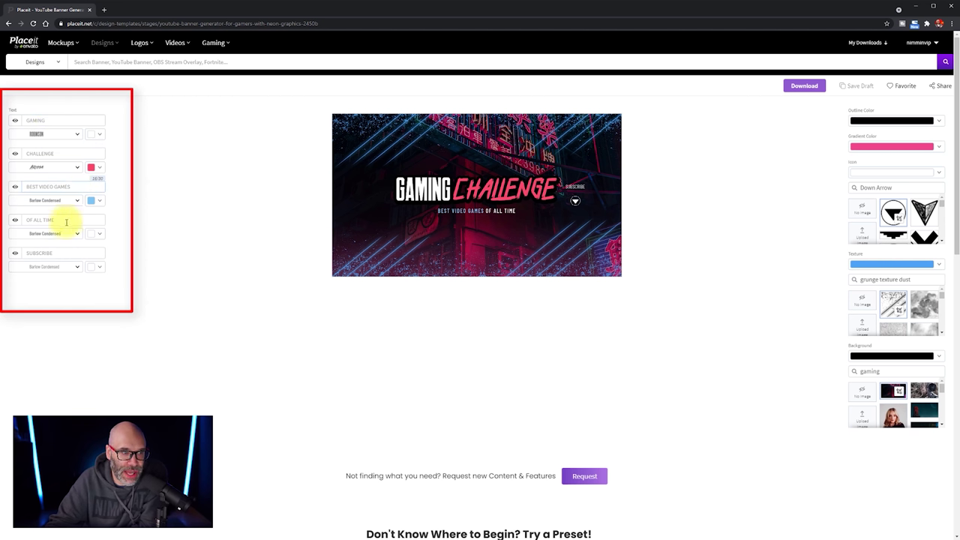
- Change the headline from GAMING CHALLENGE to NIMMIN GAMING
{"action": "double_click", "coordinate": [53, 120]}
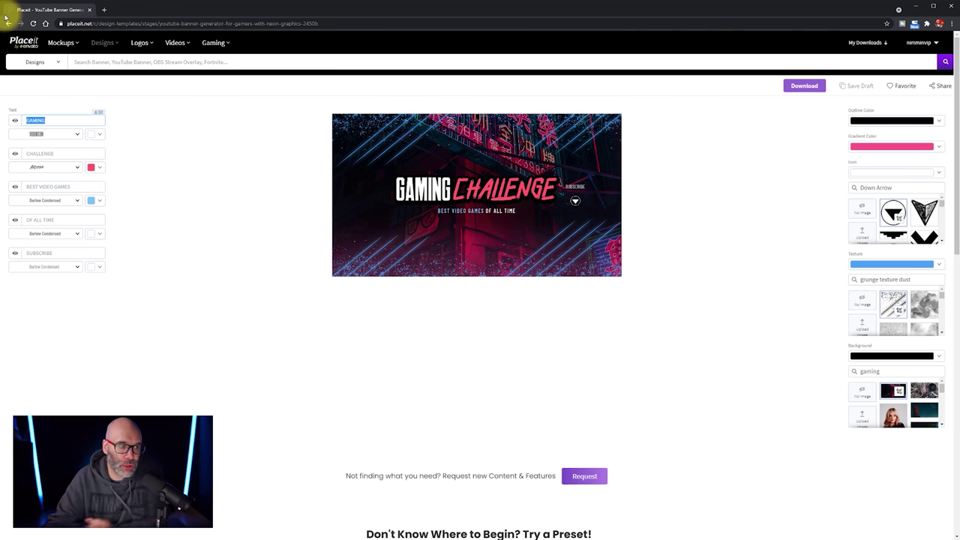
{"action": "type", "text": "NIMMIN"}
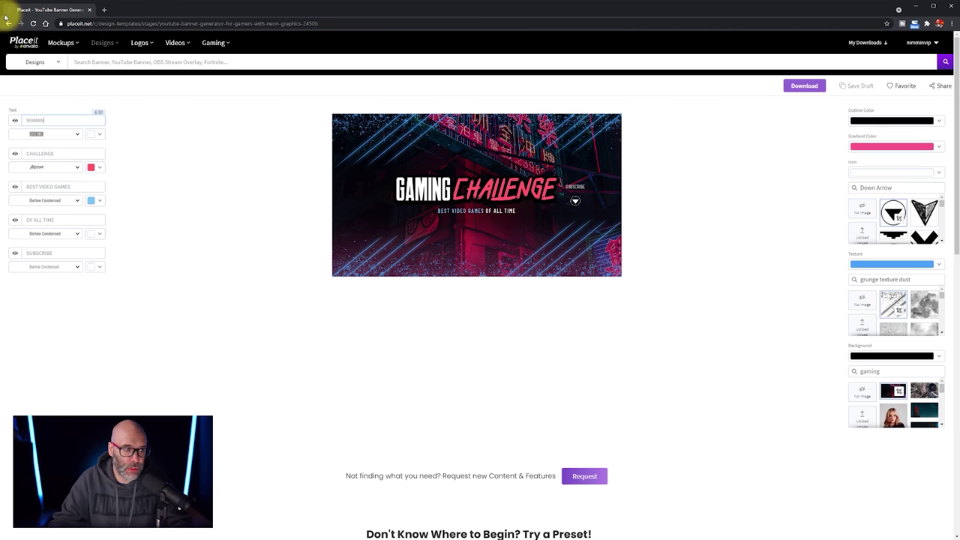
{"action": "double_click", "coordinate": [38, 154]}
{"action": "type", "text": "C"}
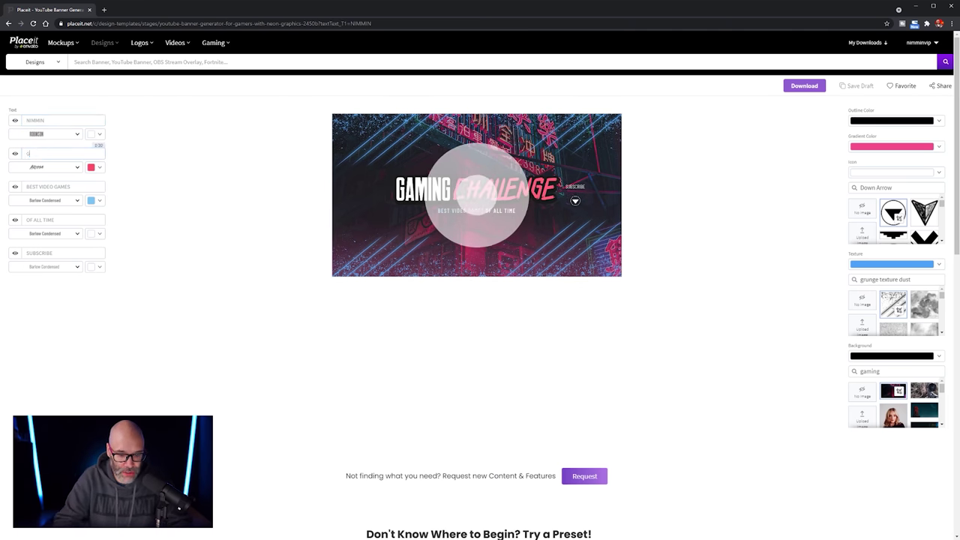
{"action": "type", "text": "AMING"}
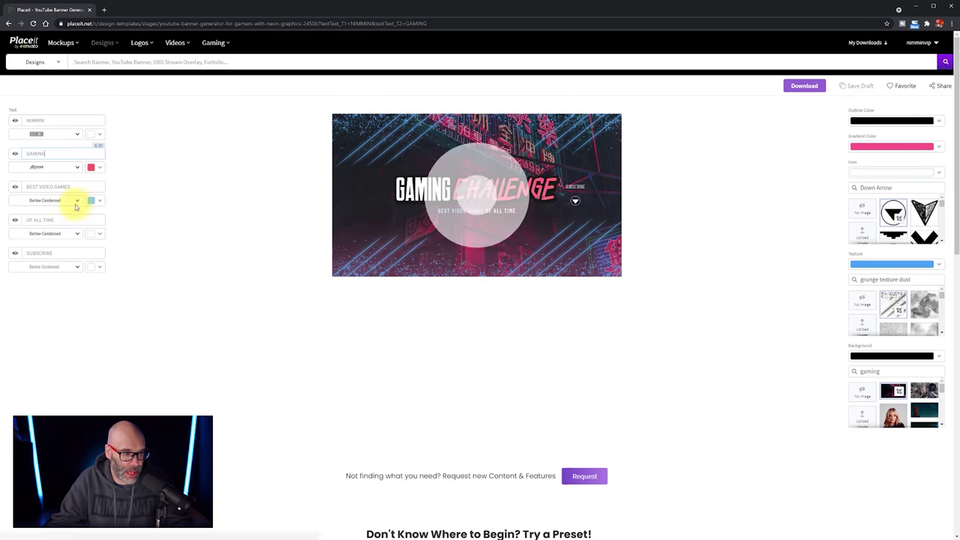
- Replace the tagline lines with CALL OF DUTY and TIPS AND TRICKS
{"action": "double_click", "coordinate": [75, 187]}
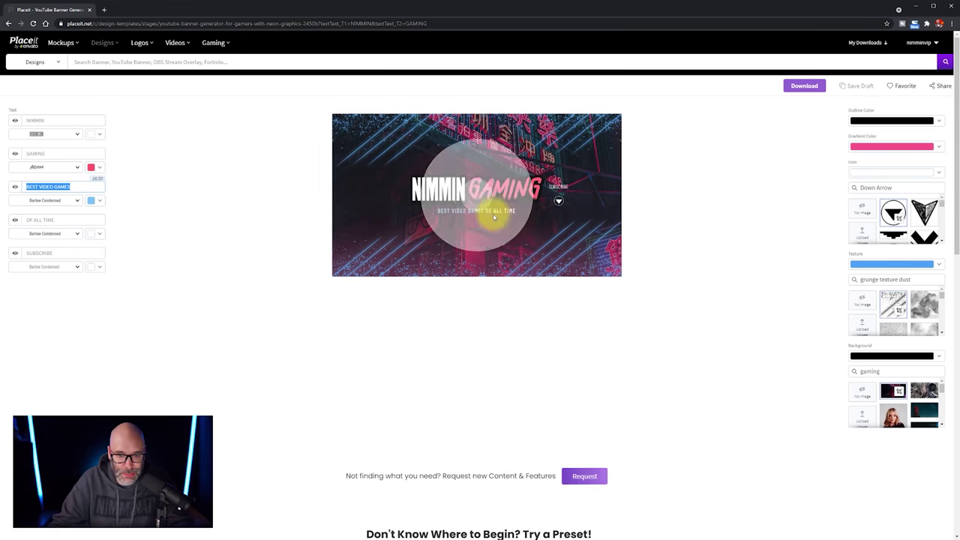
{"action": "type", "text": "CO"}
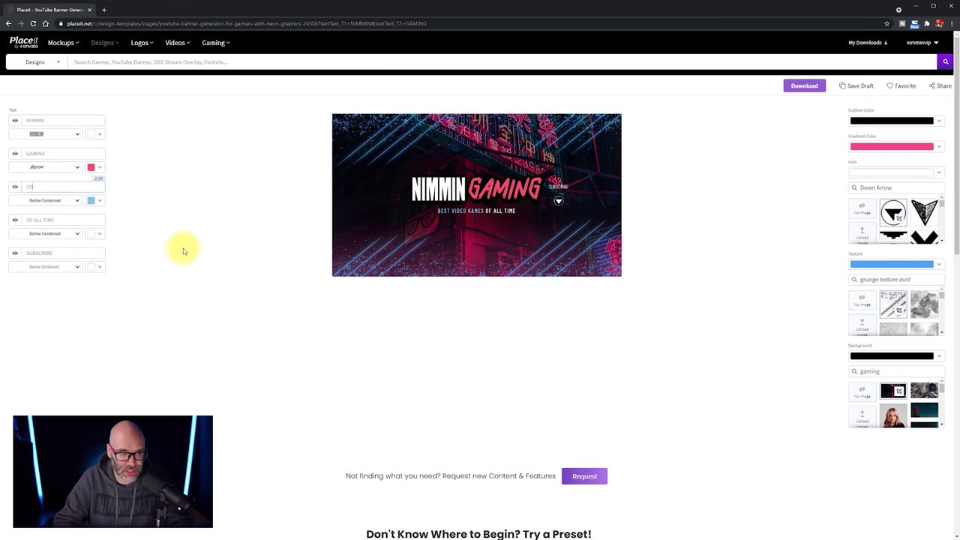
{"action": "type", "text": "LL OF DUTY"}
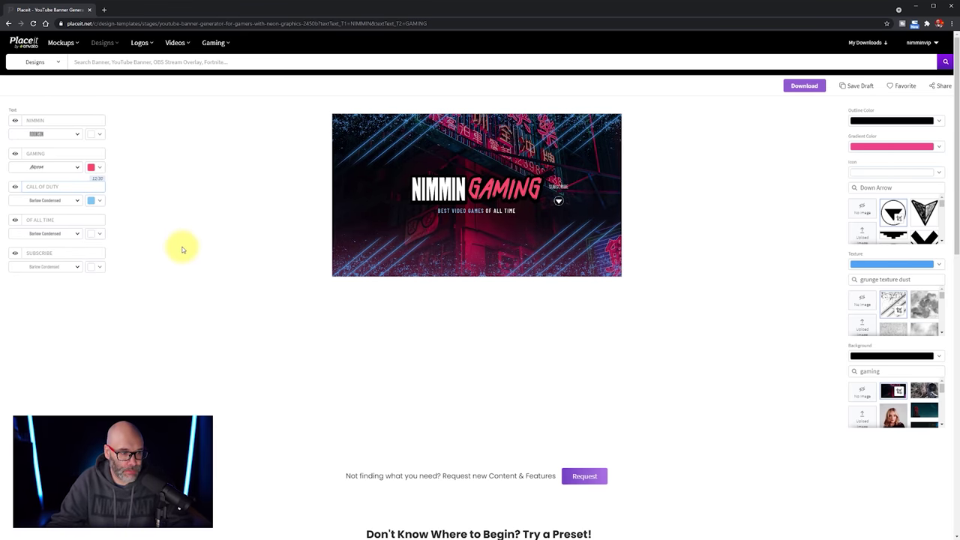
{"action": "left_click", "coordinate": [48, 219]}
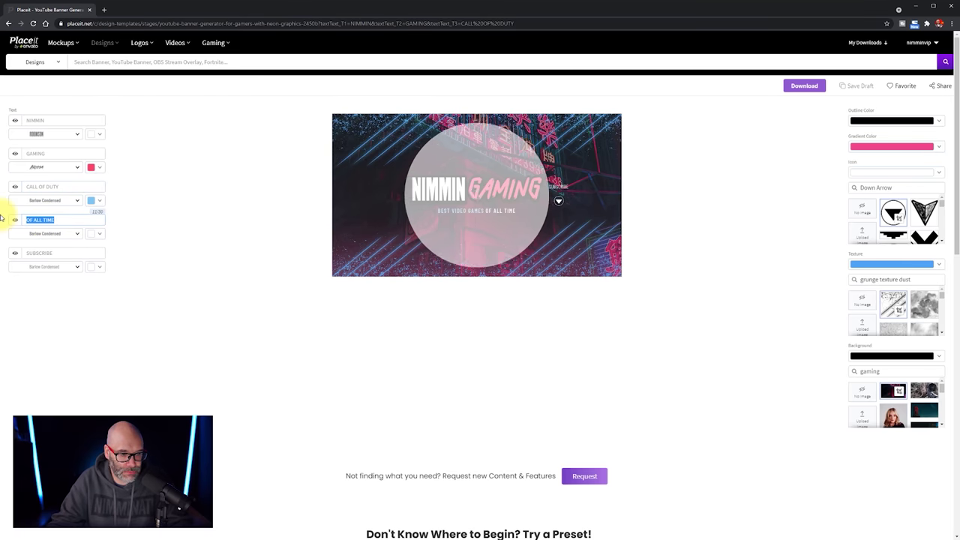
{"action": "type", "text": "tIPS AND TRICKS"}
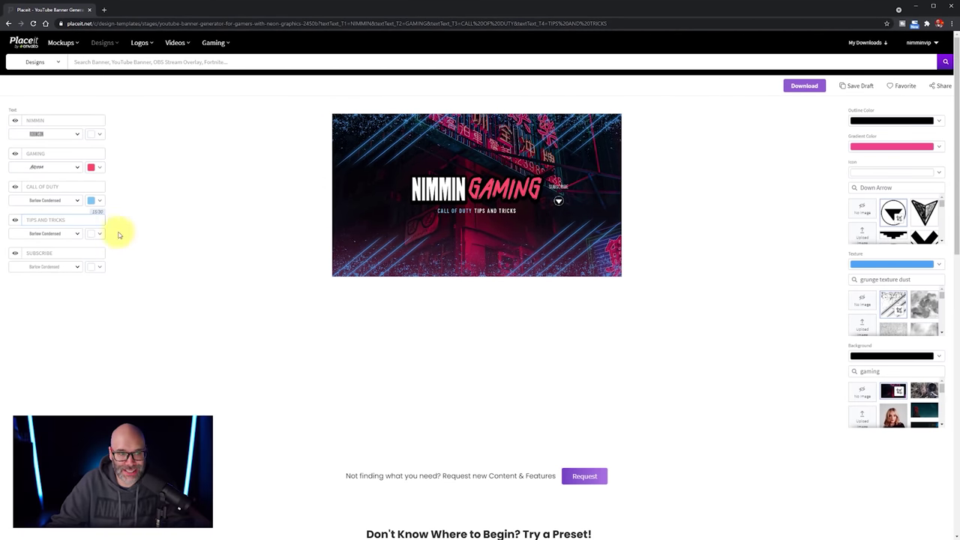
- Colour the GAMING headline text bright red
{"action": "left_click", "coordinate": [97, 170]}
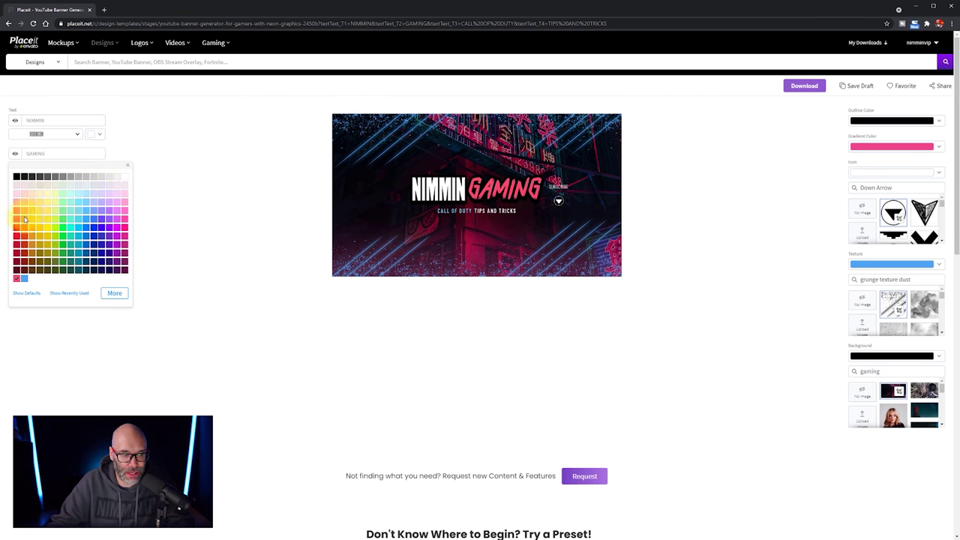
{"action": "left_click", "coordinate": [16, 233]}
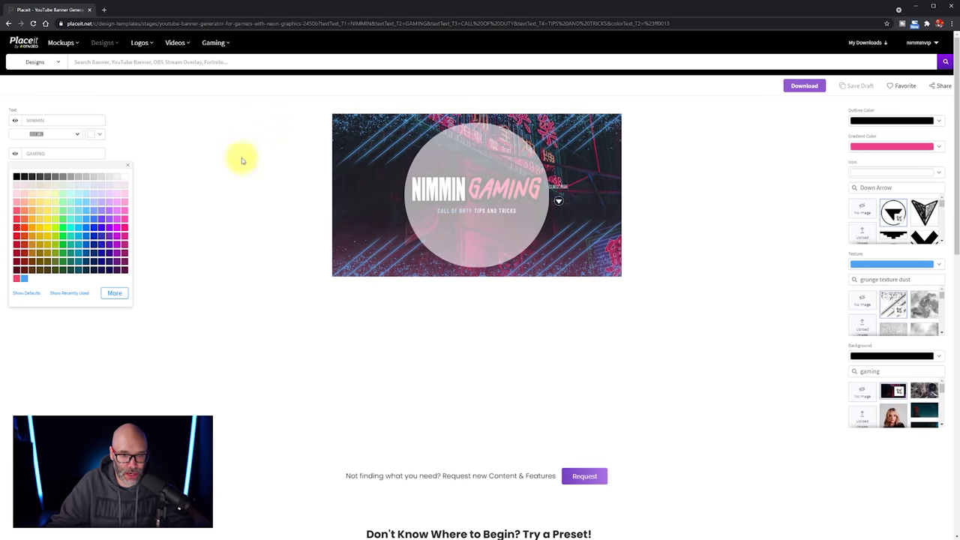
{"action": "left_click", "coordinate": [705, 179]}
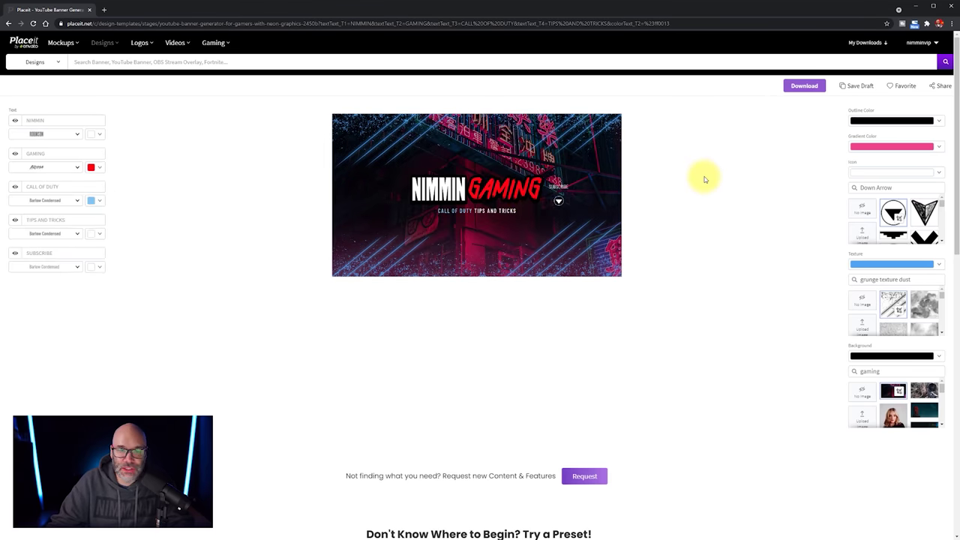
{"action": "left_click", "coordinate": [879, 173]}
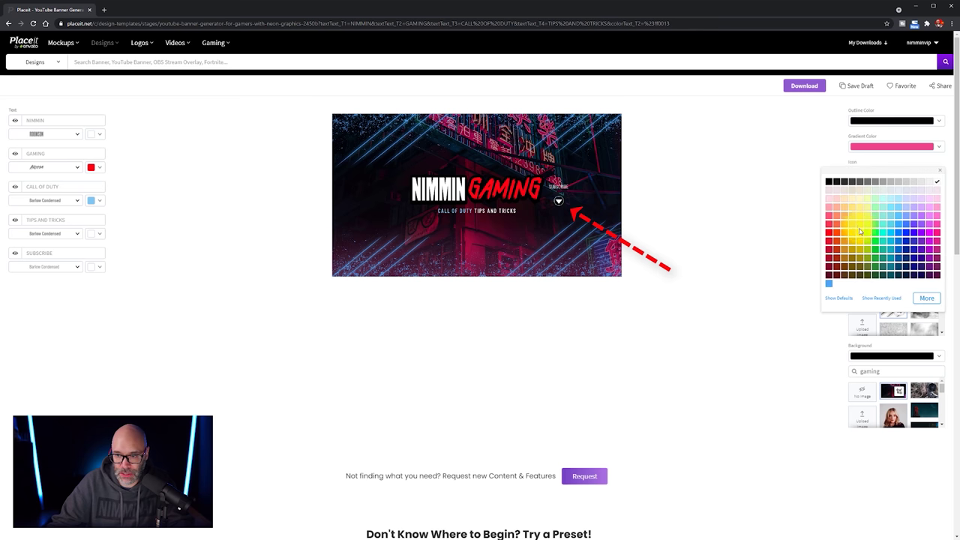
- Make the subscribe arrow yellow and swap it for the double-chevron Down Arrow icon
{"action": "left_click", "coordinate": [860, 225]}
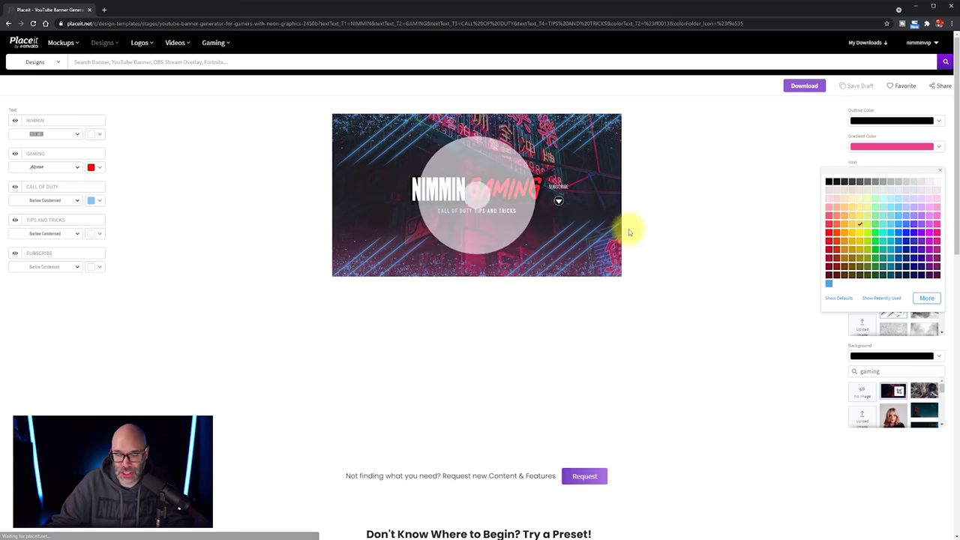
{"action": "left_click", "coordinate": [697, 199]}
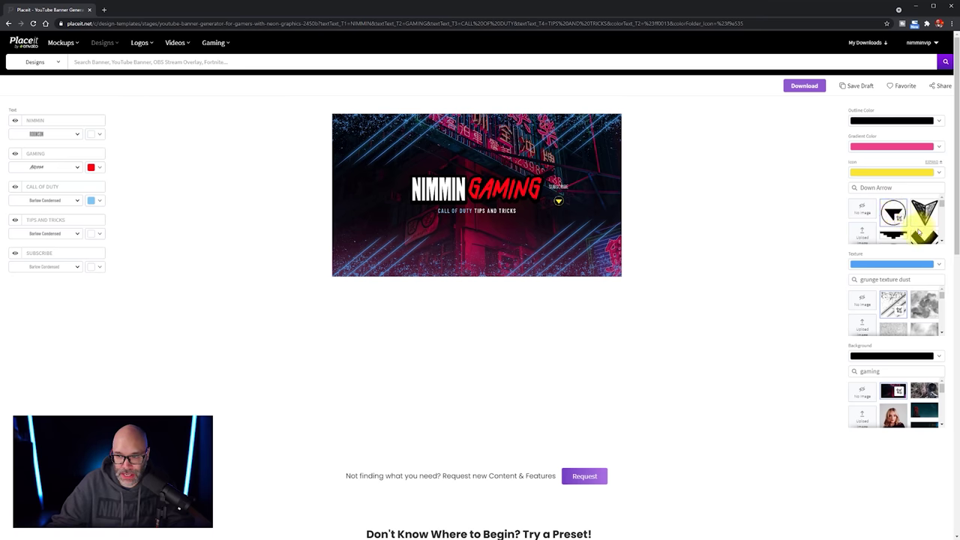
{"action": "scroll", "coordinate": [919, 233], "scroll_direction": "down", "scroll_amount": 1}
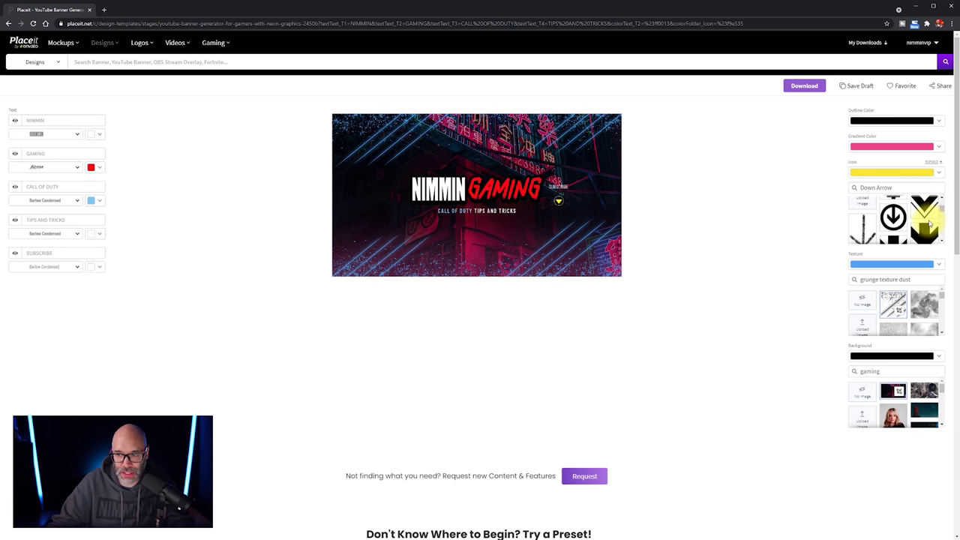
{"action": "scroll", "coordinate": [929, 223], "scroll_direction": "down", "scroll_amount": 2}
{"action": "scroll", "coordinate": [928, 225], "scroll_direction": "down", "scroll_amount": 1}
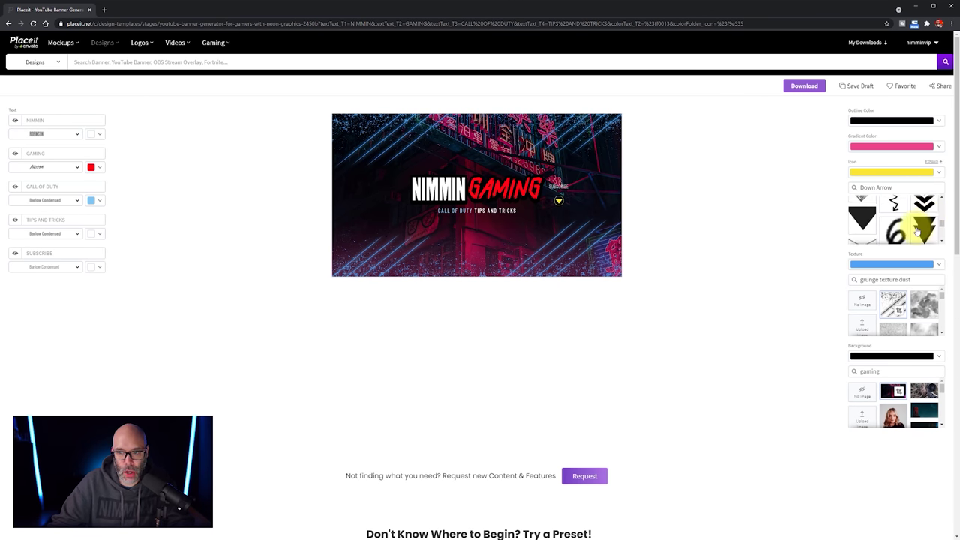
{"action": "scroll", "coordinate": [917, 231], "scroll_direction": "up", "scroll_amount": 1}
{"action": "left_click", "coordinate": [918, 235]}
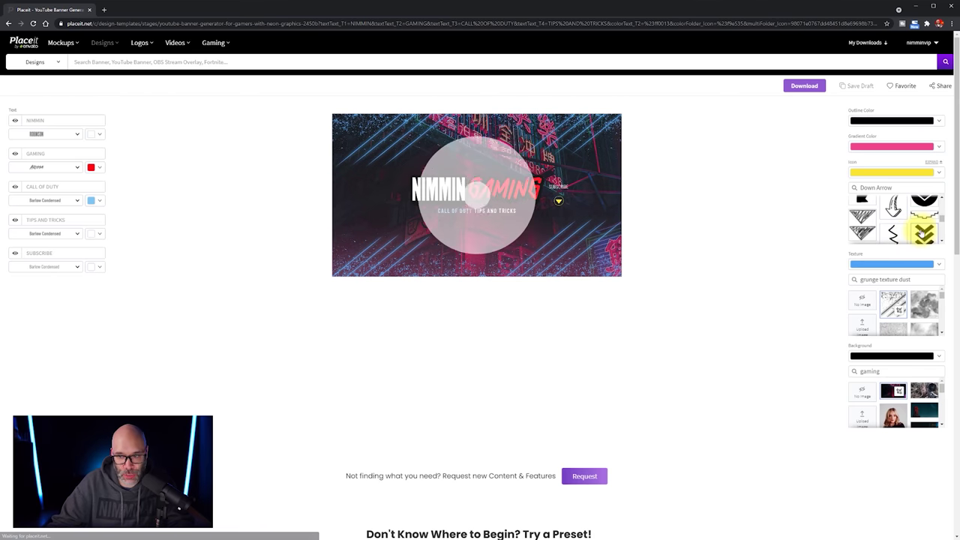
{"action": "scroll", "coordinate": [913, 221], "scroll_direction": "down", "scroll_amount": 1}
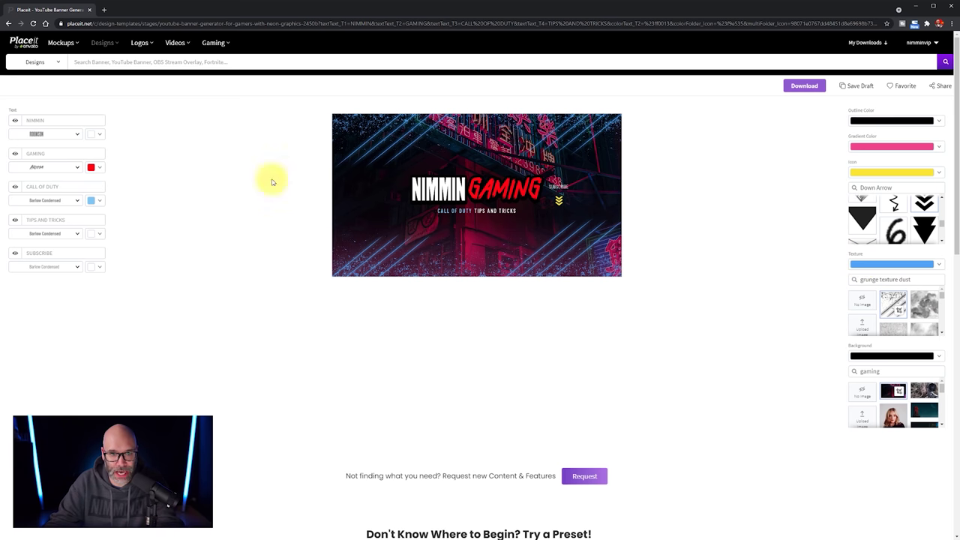
- Set the Texture colour to red and the Gradient Color to dark red
{"action": "left_click", "coordinate": [892, 264]}
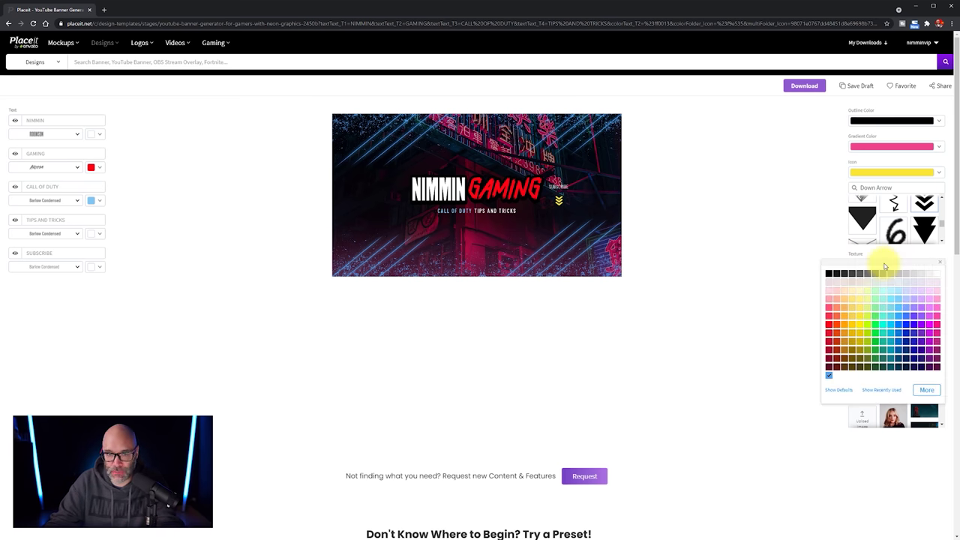
{"action": "left_click", "coordinate": [829, 324]}
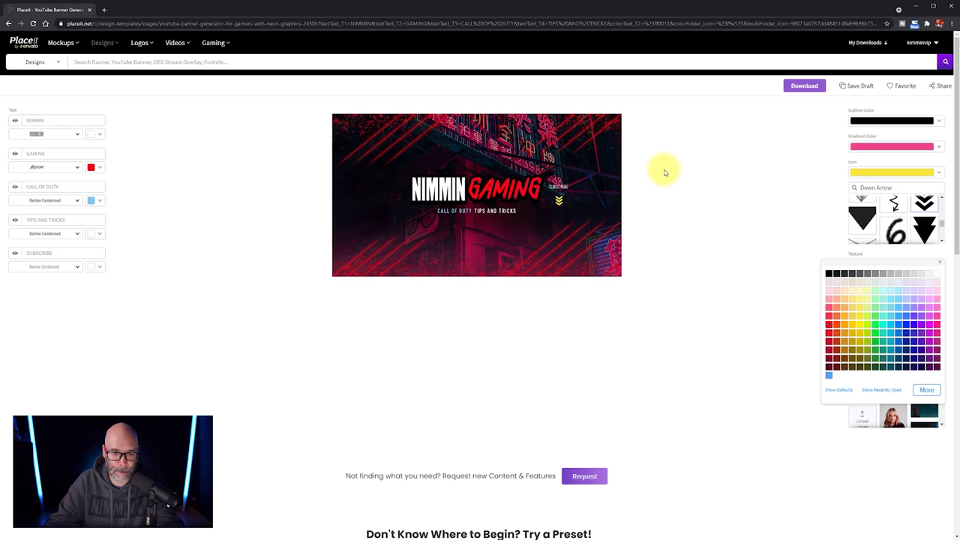
{"action": "left_click", "coordinate": [664, 172]}
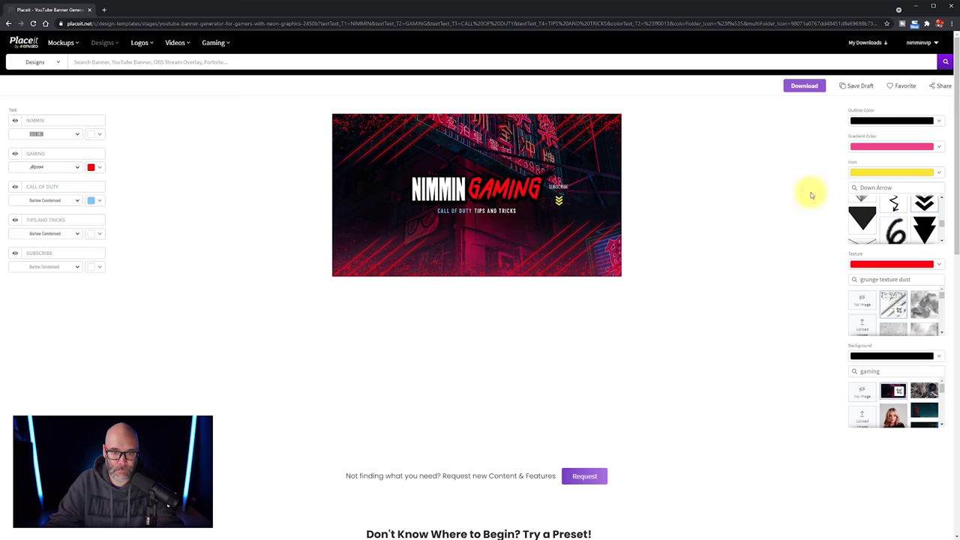
{"action": "left_click", "coordinate": [878, 146]}
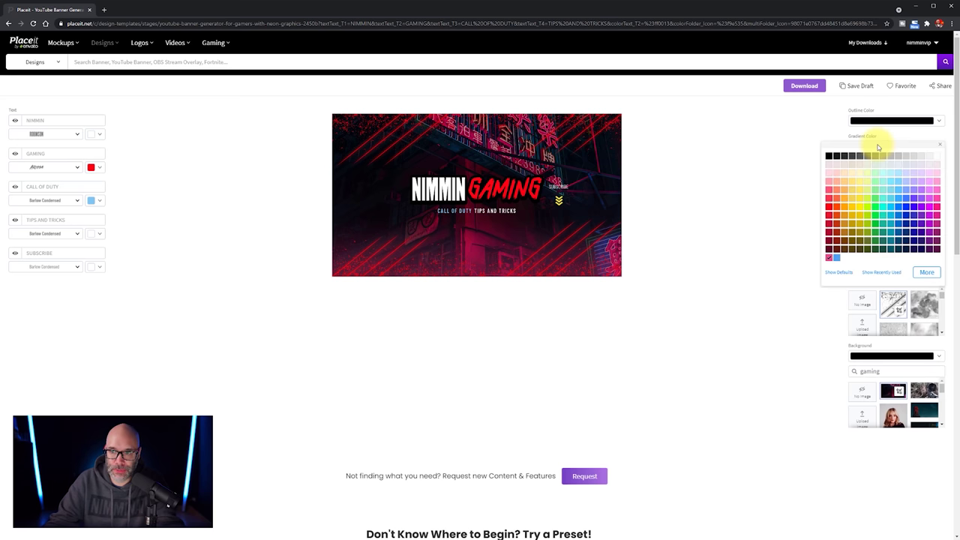
{"action": "left_click", "coordinate": [829, 224]}
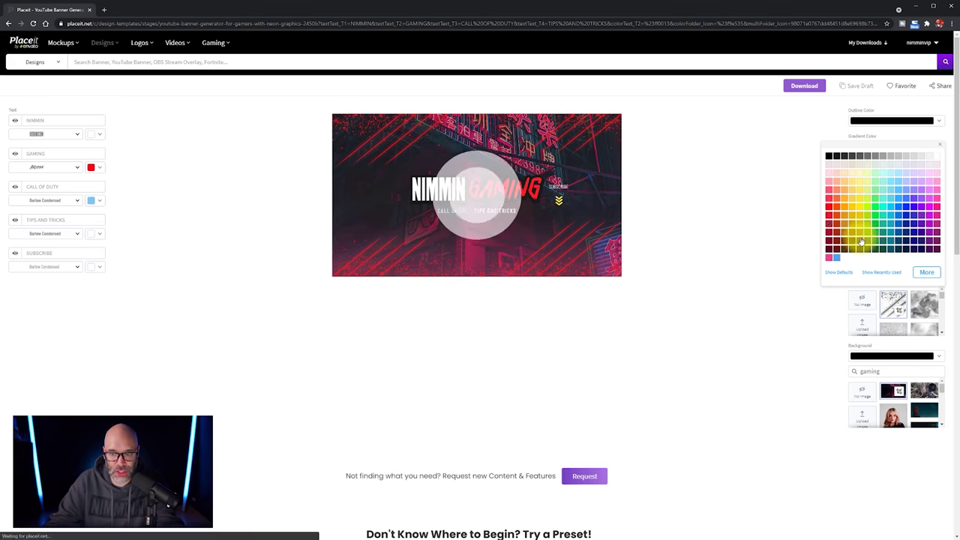
{"action": "left_click", "coordinate": [744, 210]}
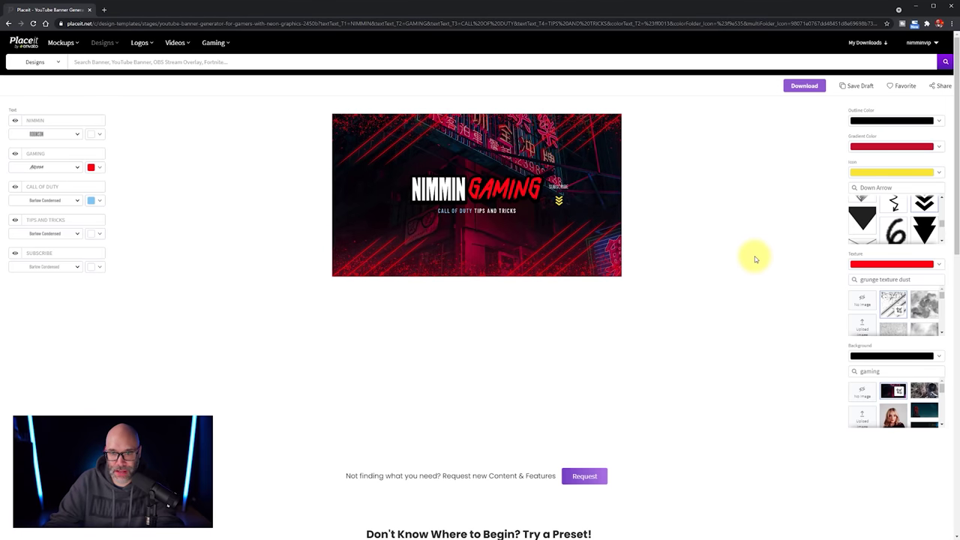
- Apply the second 'grunge texture dust' thumbnail as the banner's texture
{"action": "scroll", "coordinate": [863, 221], "scroll_direction": "down", "scroll_amount": 2}
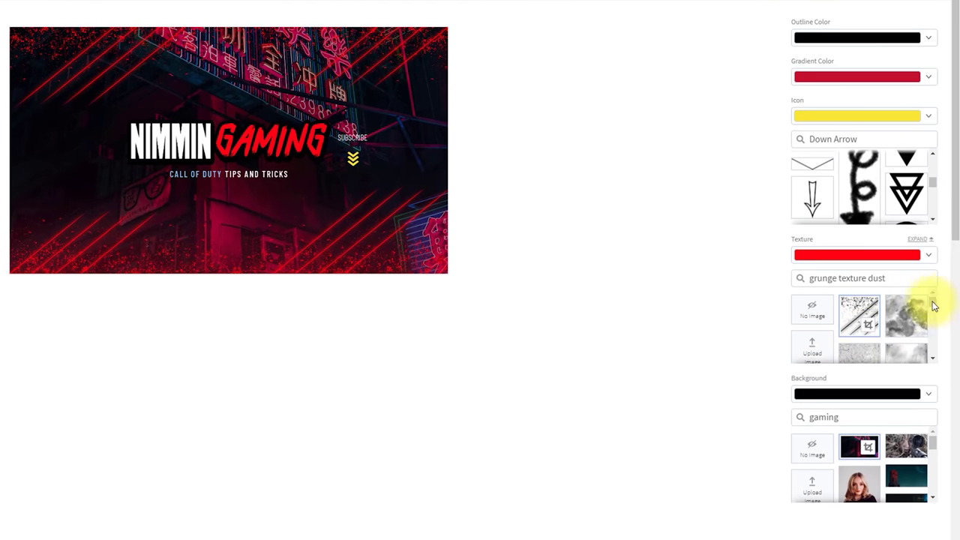
{"action": "left_click_drag", "start_coordinate": [934, 308], "coordinate": [933, 317]}
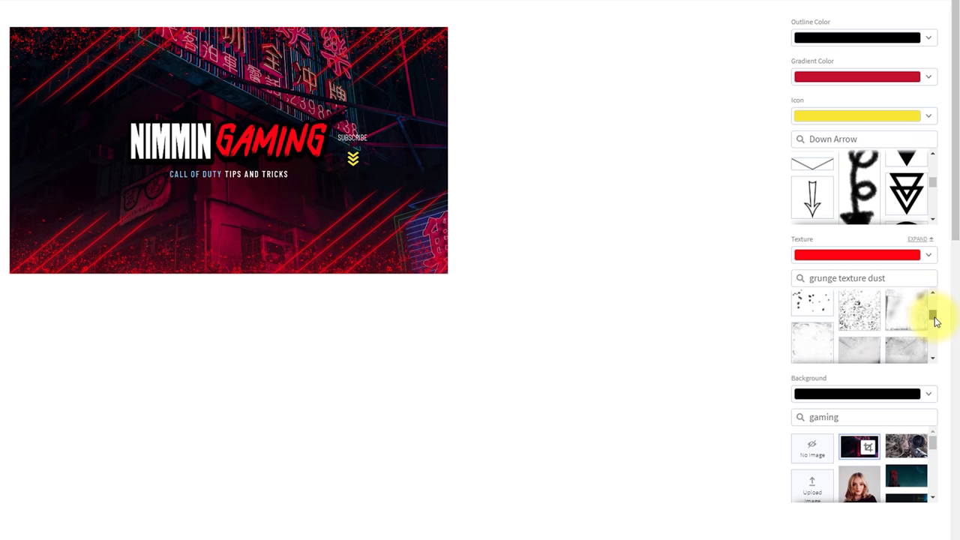
{"action": "left_click", "coordinate": [860, 309]}
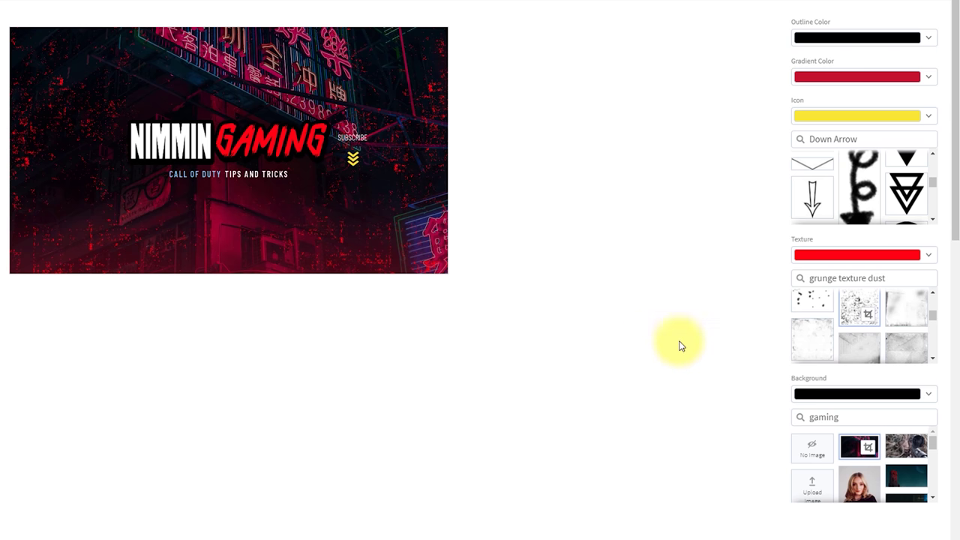
{"action": "scroll", "coordinate": [800, 350], "scroll_direction": "down", "scroll_amount": 2}
{"action": "scroll", "coordinate": [692, 347], "scroll_direction": "down", "scroll_amount": 1}
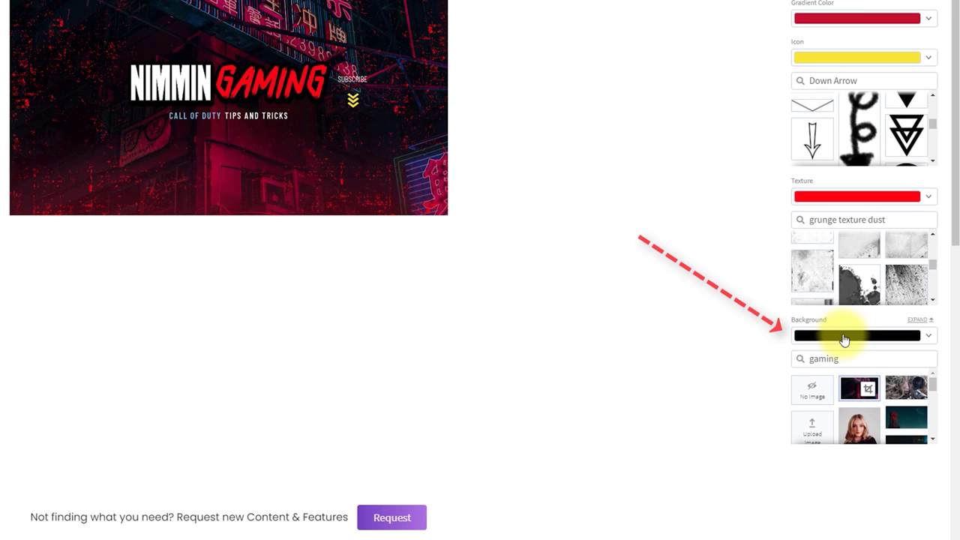
{"action": "left_click", "coordinate": [844, 340]}
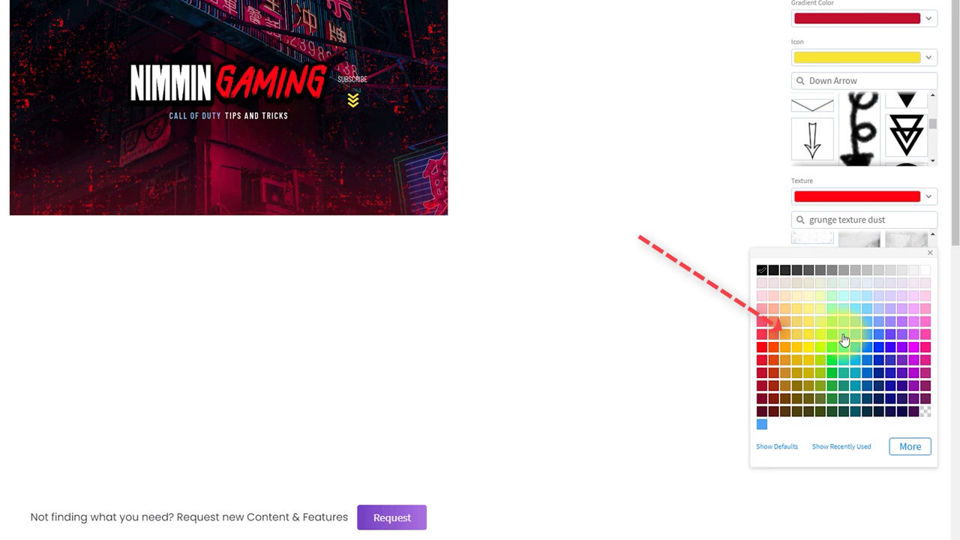
{"action": "left_click", "coordinate": [924, 271]}
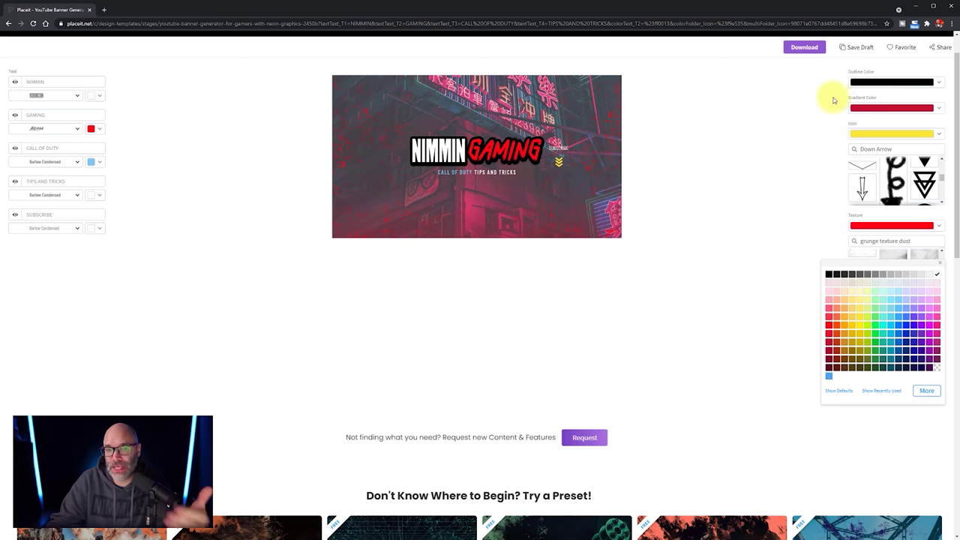
{"action": "left_click", "coordinate": [829, 274]}
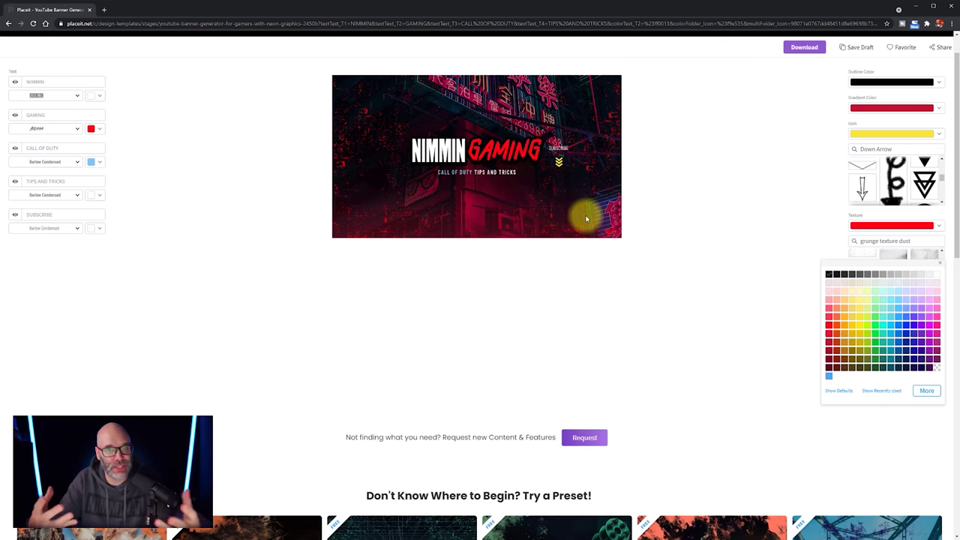
{"action": "left_click", "coordinate": [713, 244]}
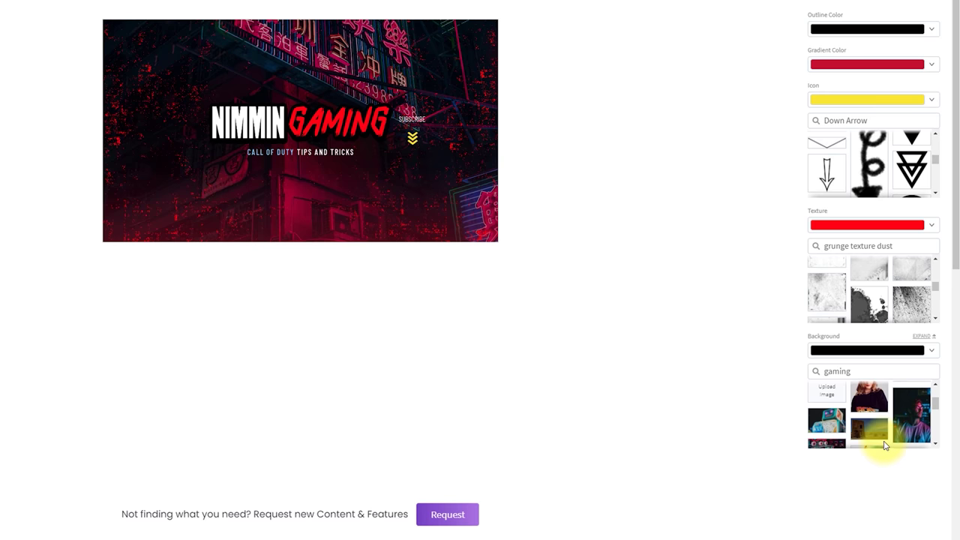
- Choose the blurred neon gaming photo from the 'gaming' Background results
{"action": "scroll", "coordinate": [884, 420], "scroll_direction": "down", "scroll_amount": 2}
{"action": "scroll", "coordinate": [741, 422], "scroll_direction": "up", "scroll_amount": 1}
{"action": "scroll", "coordinate": [859, 476], "scroll_direction": "up", "scroll_amount": 2}
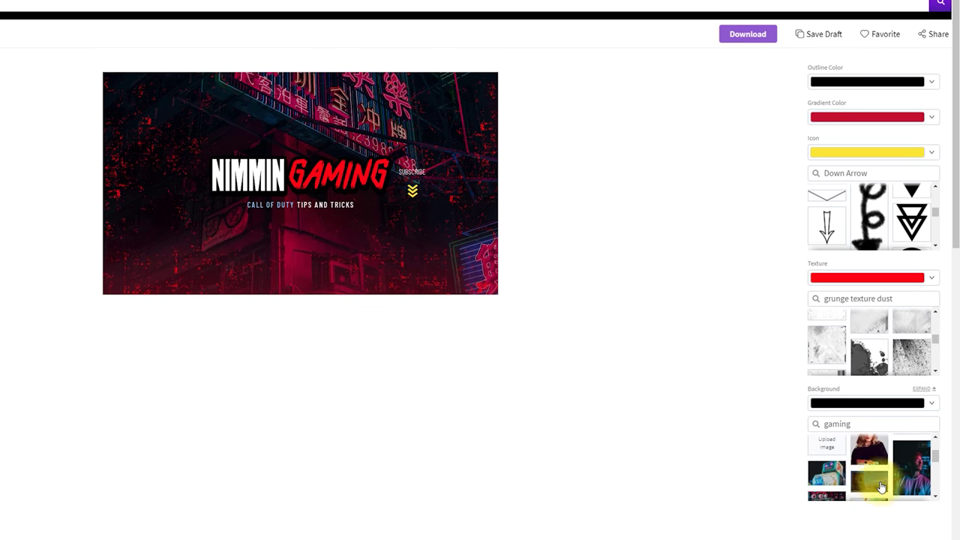
{"action": "scroll", "coordinate": [836, 484], "scroll_direction": "down", "scroll_amount": 2}
{"action": "scroll", "coordinate": [855, 488], "scroll_direction": "down", "scroll_amount": 2}
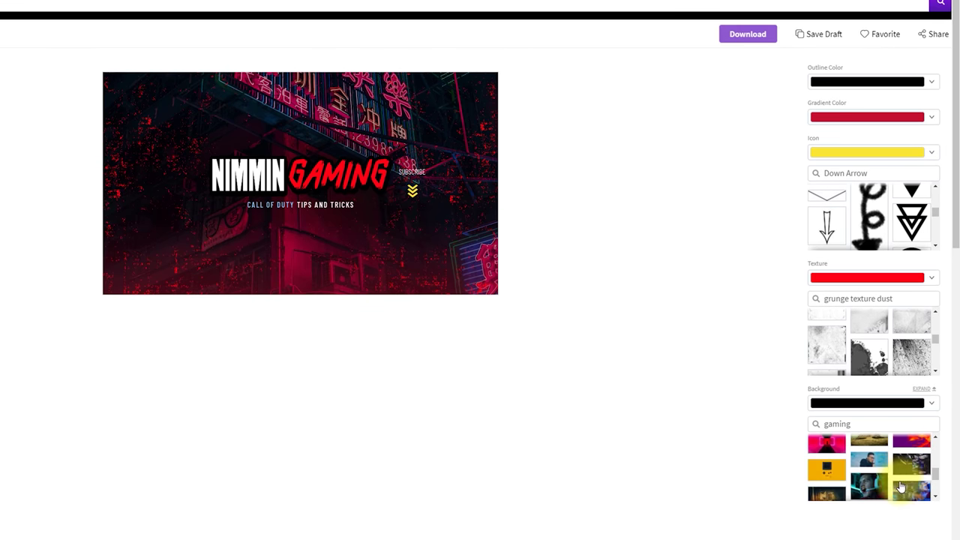
{"action": "scroll", "coordinate": [857, 508], "scroll_direction": "down", "scroll_amount": 1}
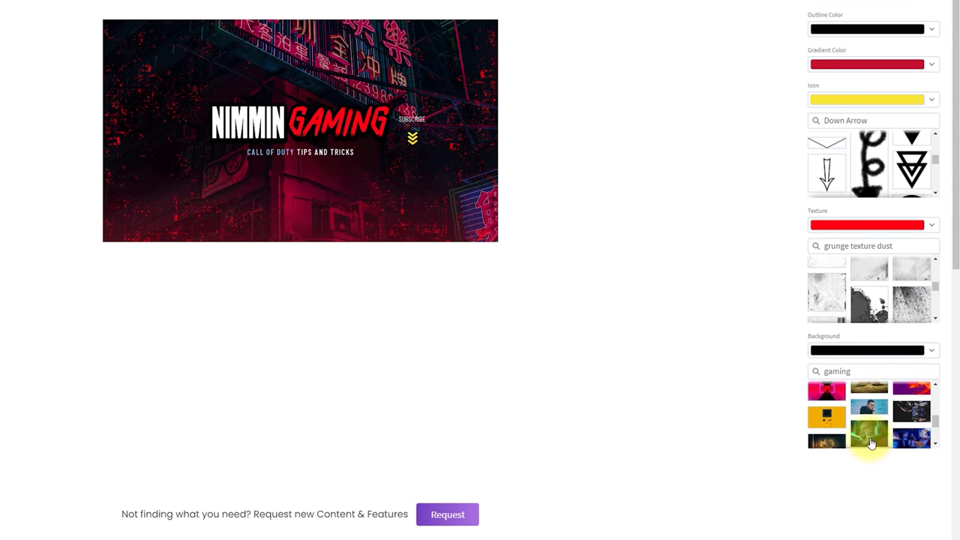
{"action": "scroll", "coordinate": [868, 435], "scroll_direction": "down", "scroll_amount": 2}
{"action": "scroll", "coordinate": [867, 412], "scroll_direction": "down", "scroll_amount": 3}
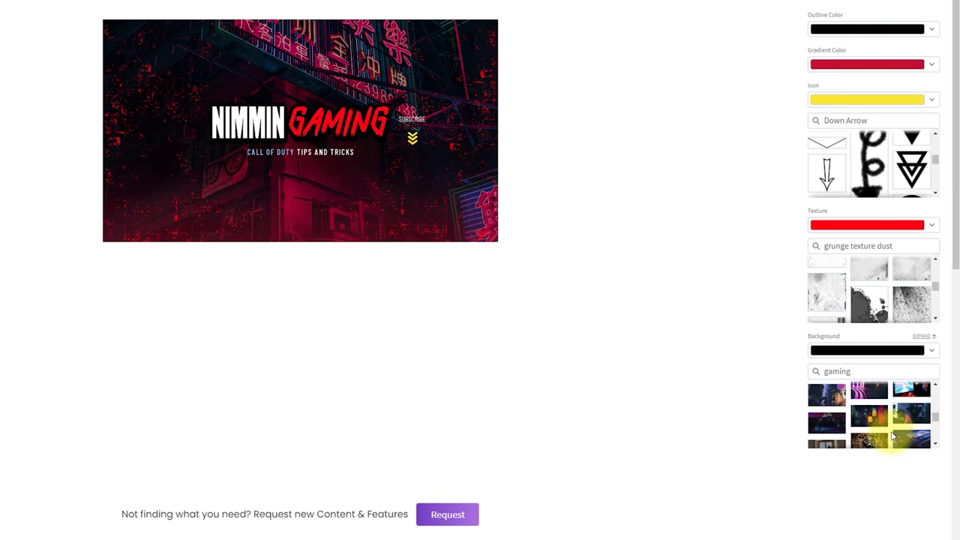
{"action": "scroll", "coordinate": [891, 434], "scroll_direction": "down", "scroll_amount": 2}
{"action": "scroll", "coordinate": [874, 434], "scroll_direction": "down", "scroll_amount": 2}
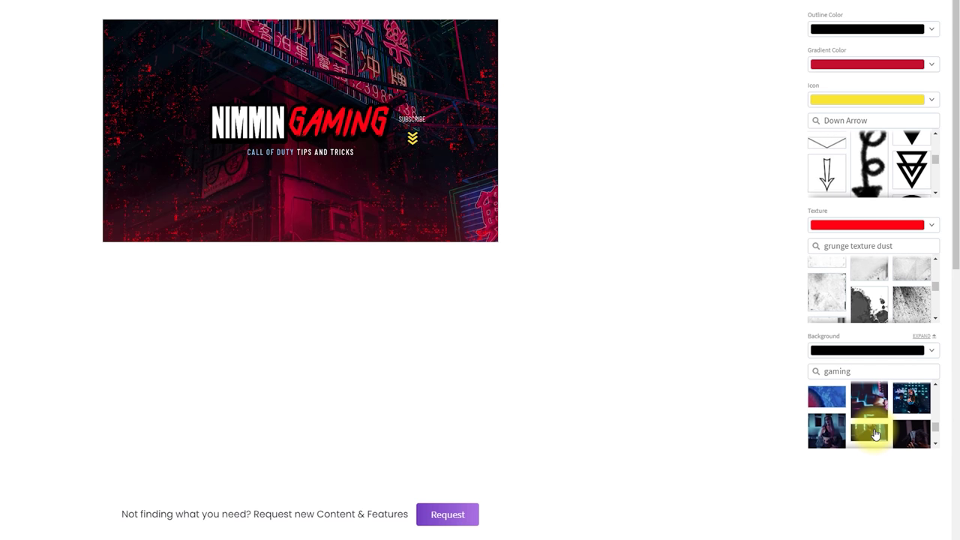
{"action": "left_click", "coordinate": [869, 399]}
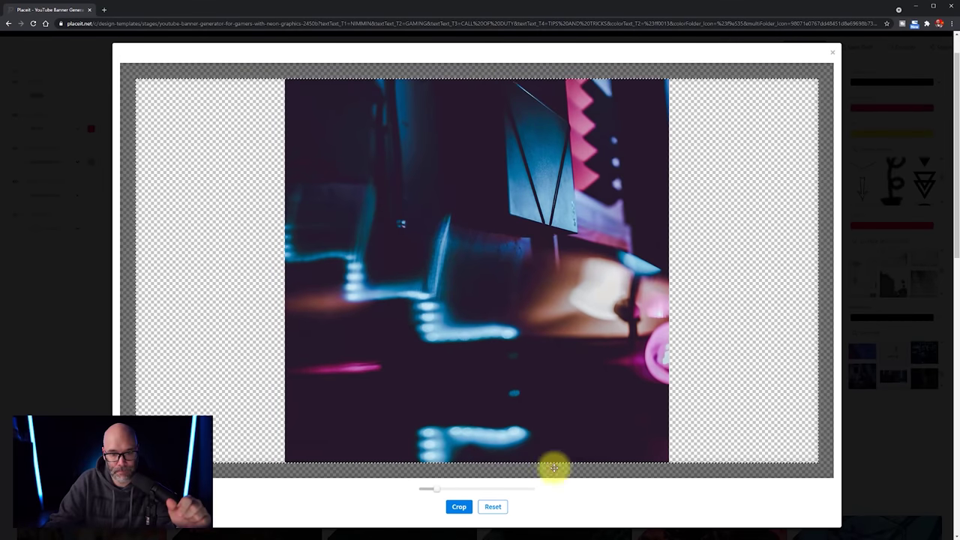
- Zoom into the background photo and shift it left to fill the crop frame
{"action": "left_click_drag", "start_coordinate": [428, 489], "coordinate": [455, 488]}
{"action": "left_click_drag", "start_coordinate": [724, 343], "coordinate": [686, 125]}
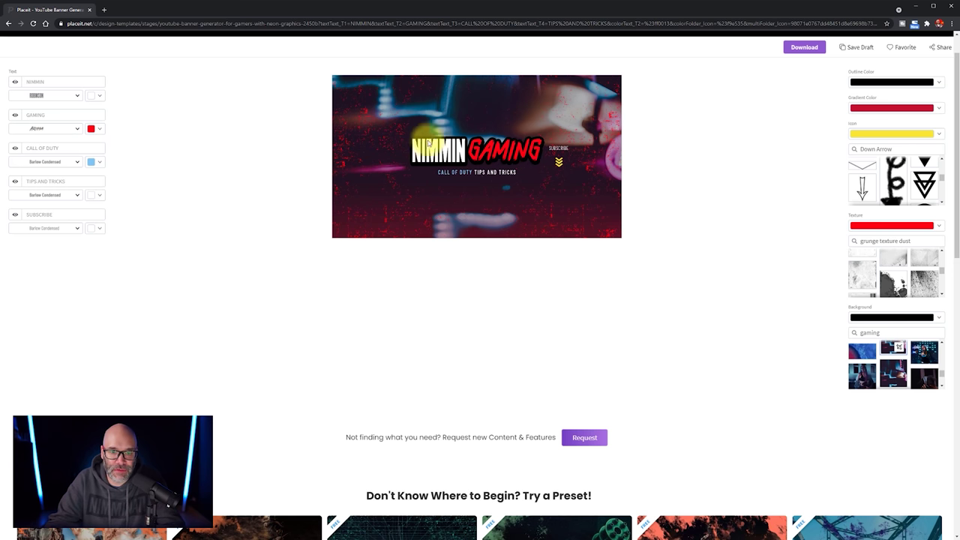
- Try REKT SOLID on the NIMMIN text, then settle on the Anton font
{"action": "left_click", "coordinate": [44, 96]}
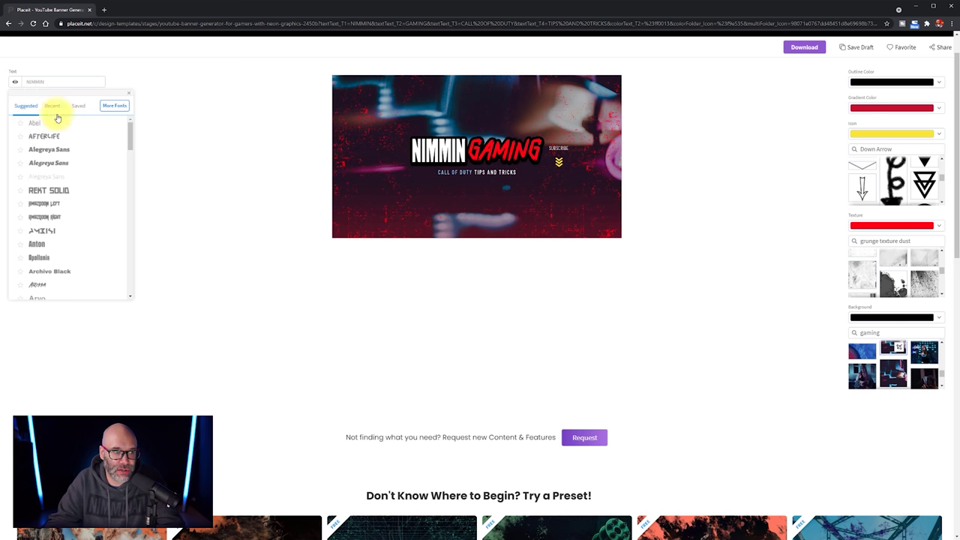
{"action": "left_click", "coordinate": [132, 199]}
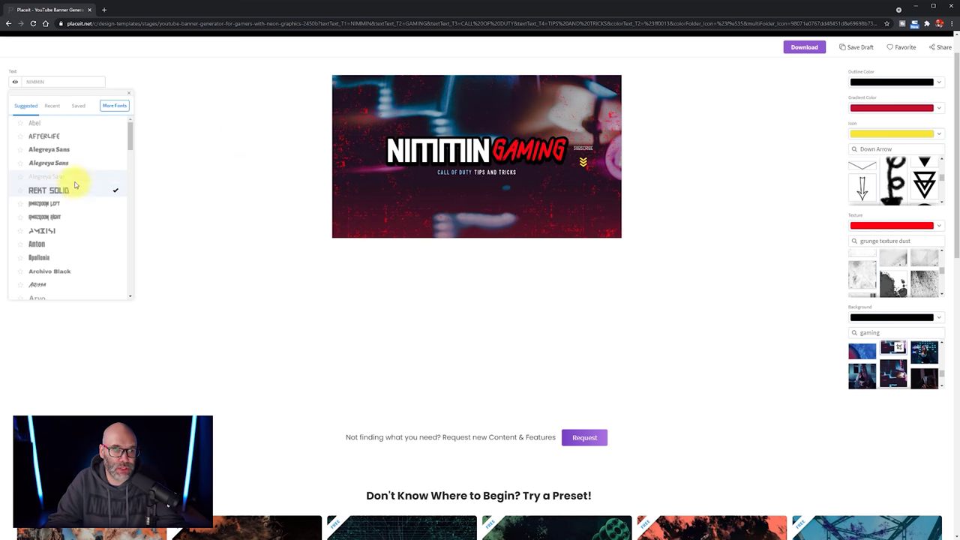
{"action": "scroll", "coordinate": [107, 223], "scroll_direction": "up", "scroll_amount": 1}
{"action": "left_click", "coordinate": [62, 289]}
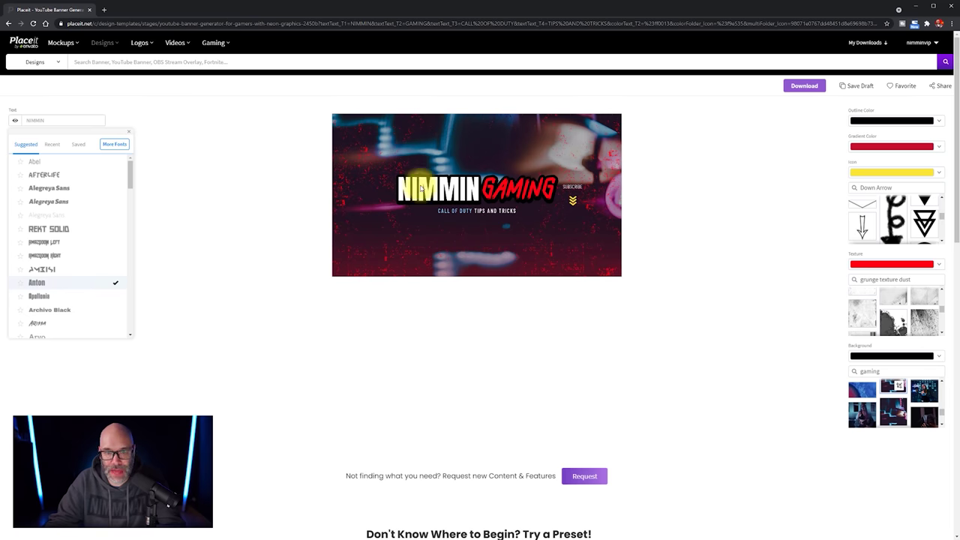
{"action": "left_click", "coordinate": [262, 279]}
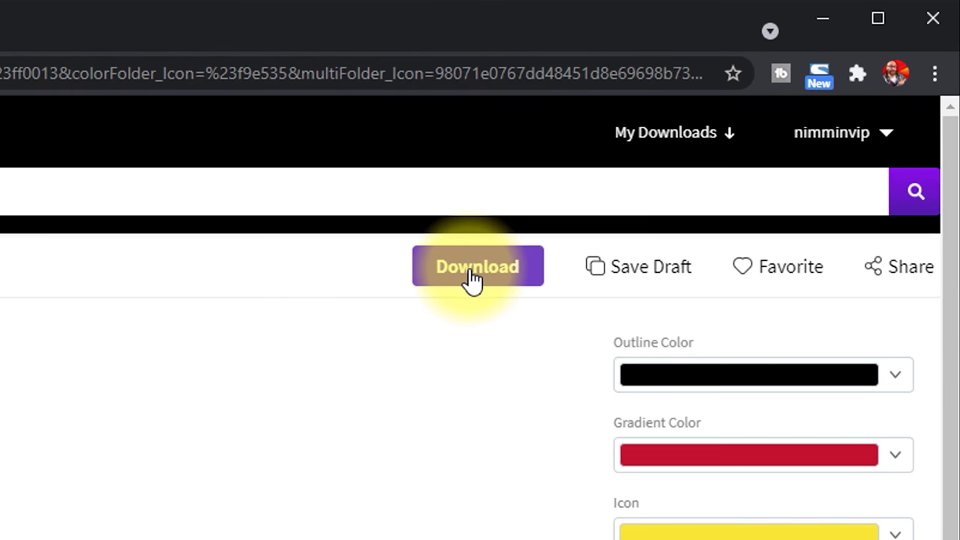
- Process the NIMMIN GAMING banner and save the file from My Downloads
{"action": "left_click", "coordinate": [473, 276]}
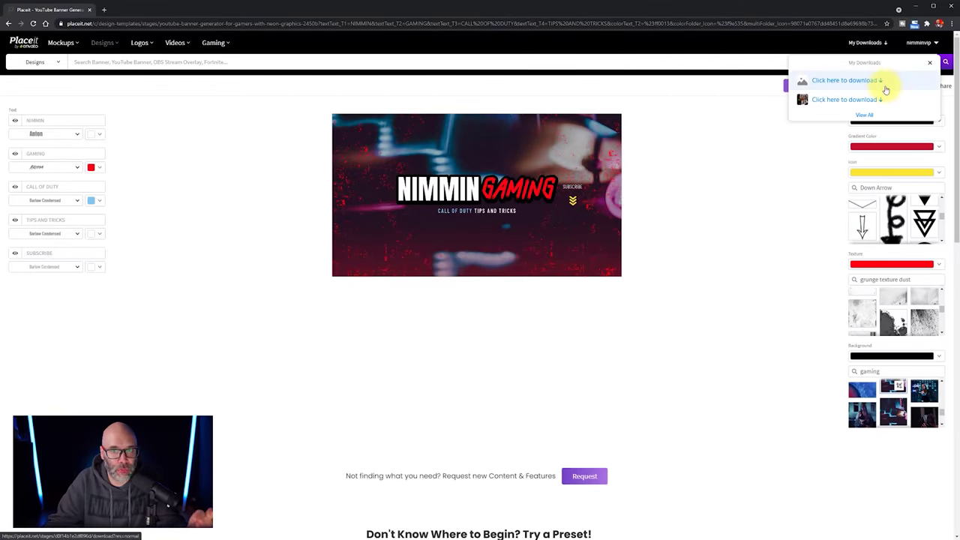
{"action": "left_click", "coordinate": [848, 81]}
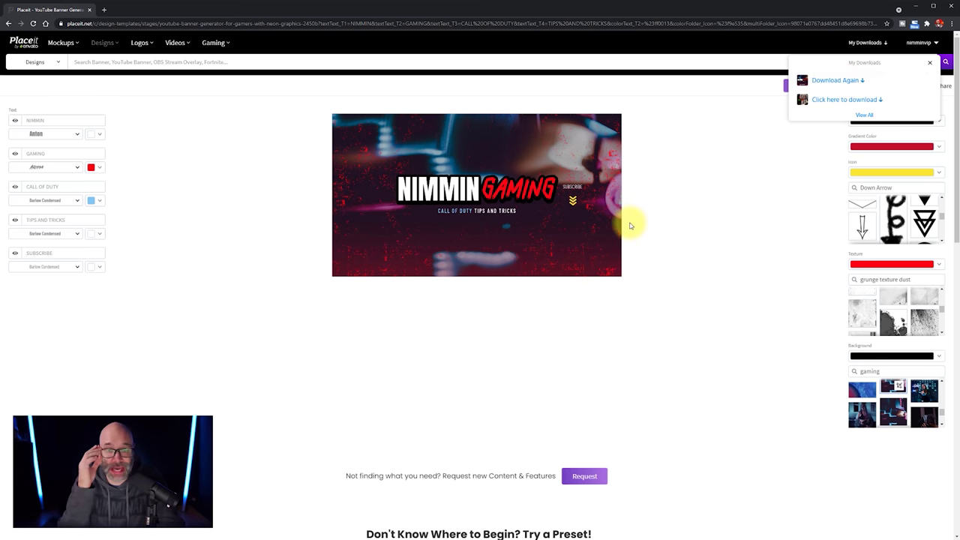